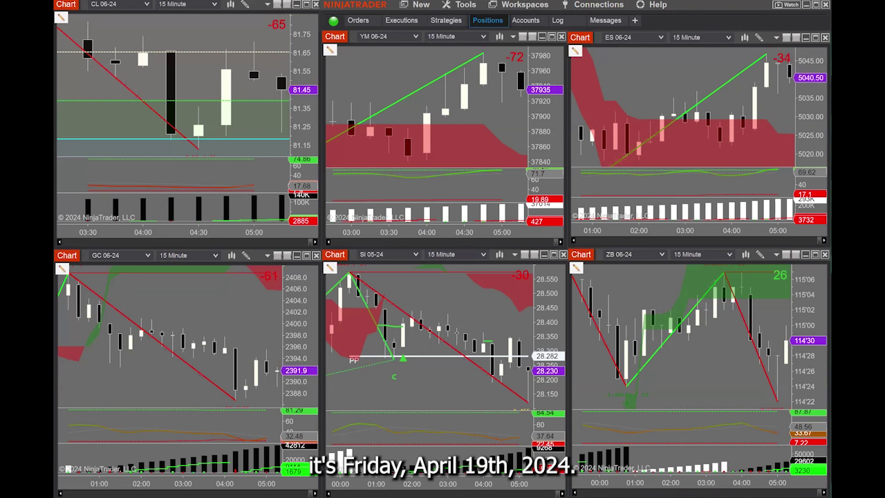
- Change the CL 06-24 and YM 06-24 charts to 60-minute intervals
click(730, 109)
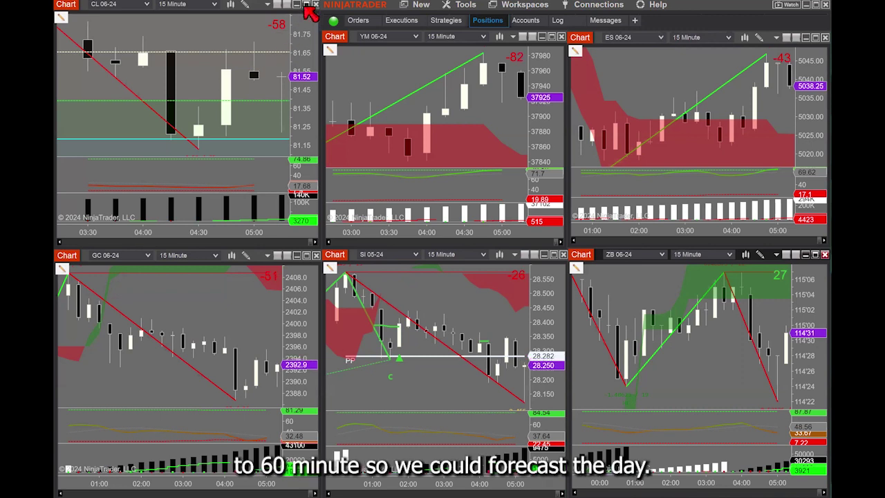
click(198, 4)
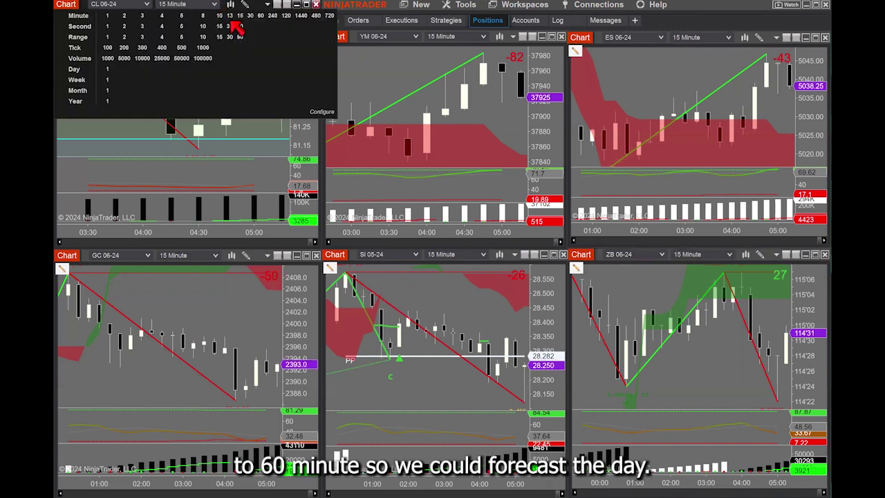
click(260, 16)
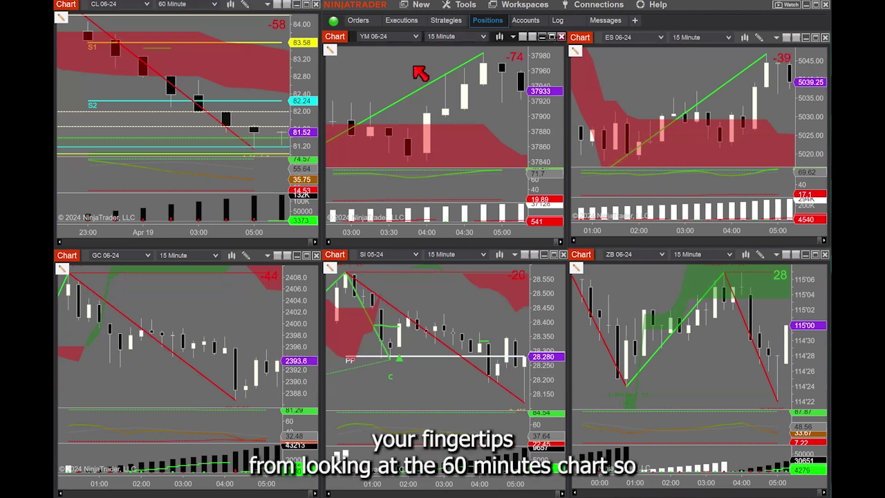
click(484, 37)
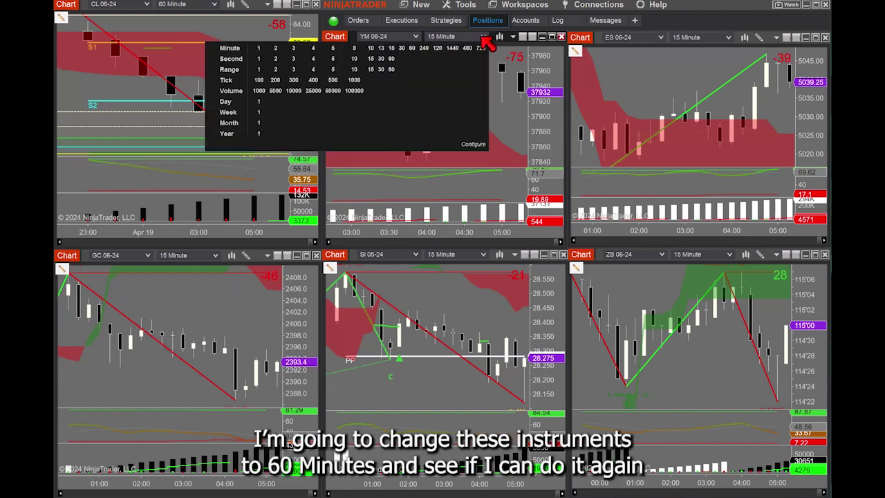
click(412, 48)
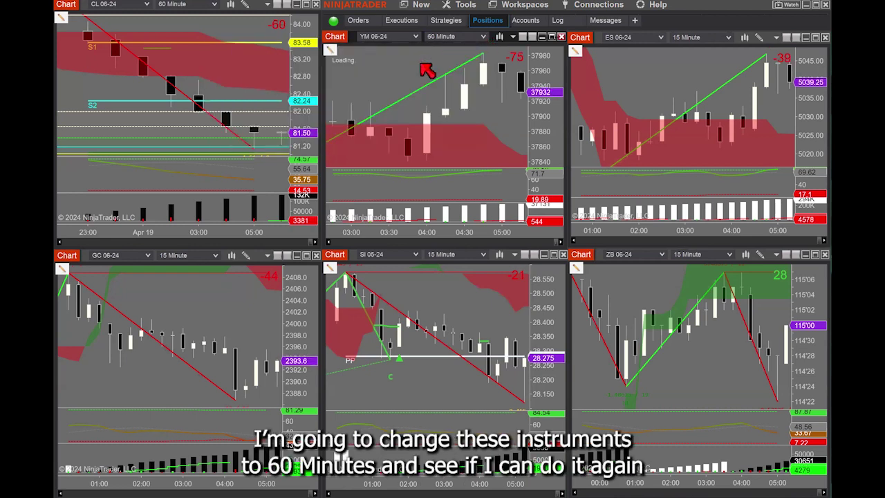
- Change the ES, ZB, SI and GC charts to 60-minute intervals
click(733, 37)
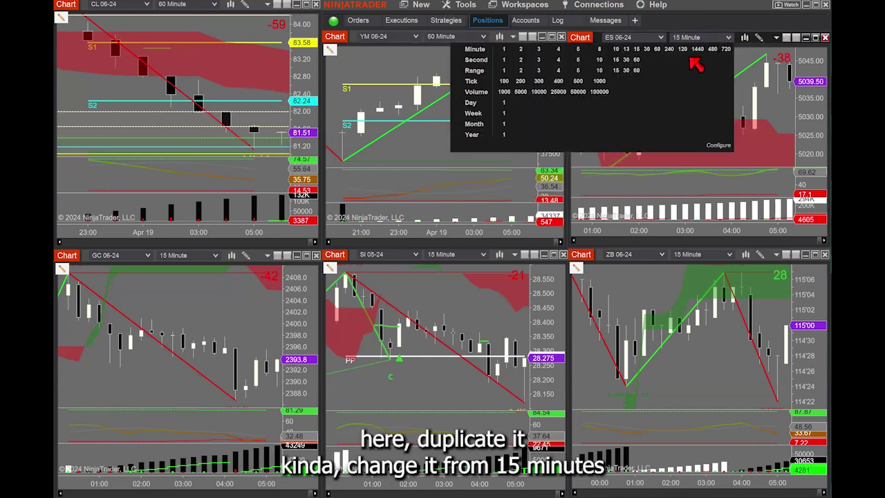
click(671, 60)
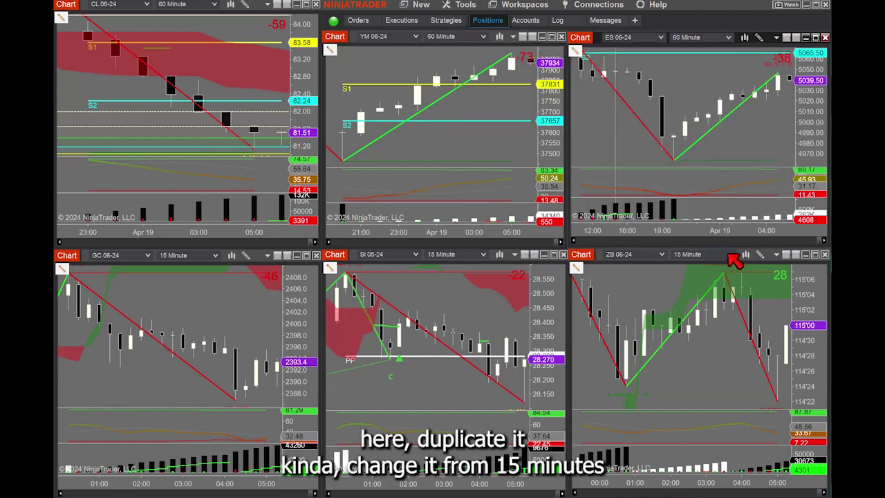
click(731, 254)
click(659, 267)
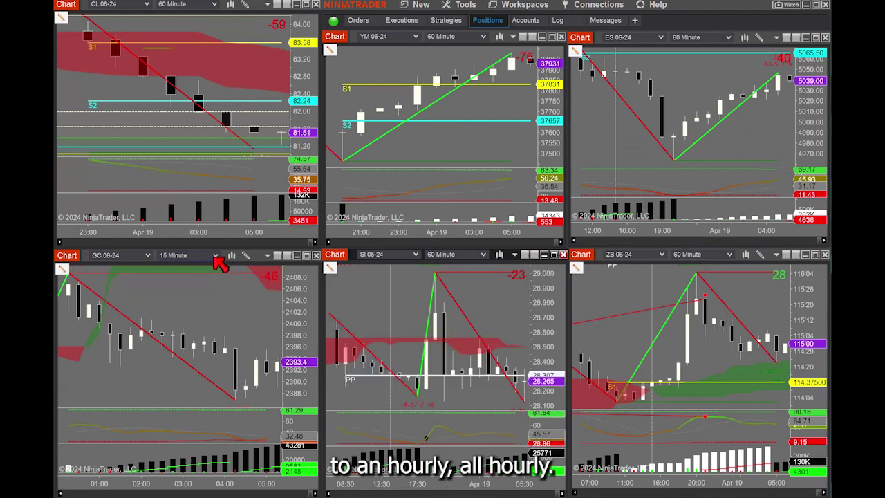
click(216, 255)
click(260, 268)
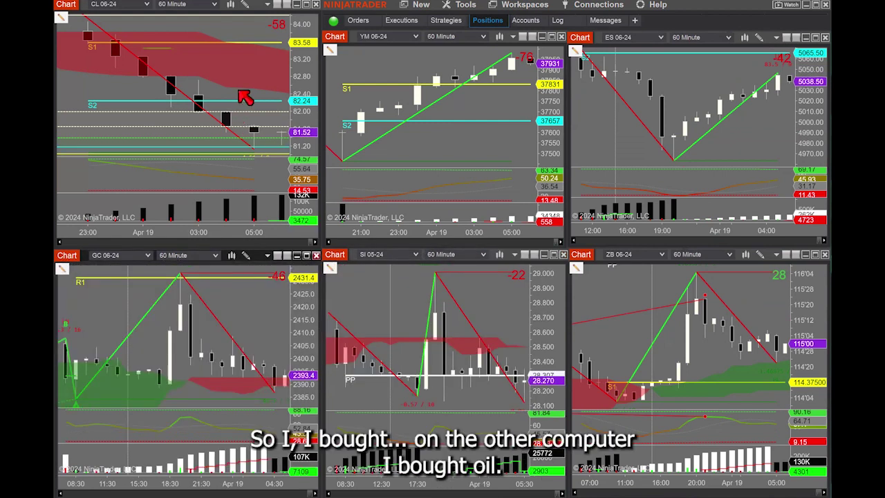
- Maximize the CL 06-24 chart, leave free space after the latest bar and turn on Chart Trader
click(306, 5)
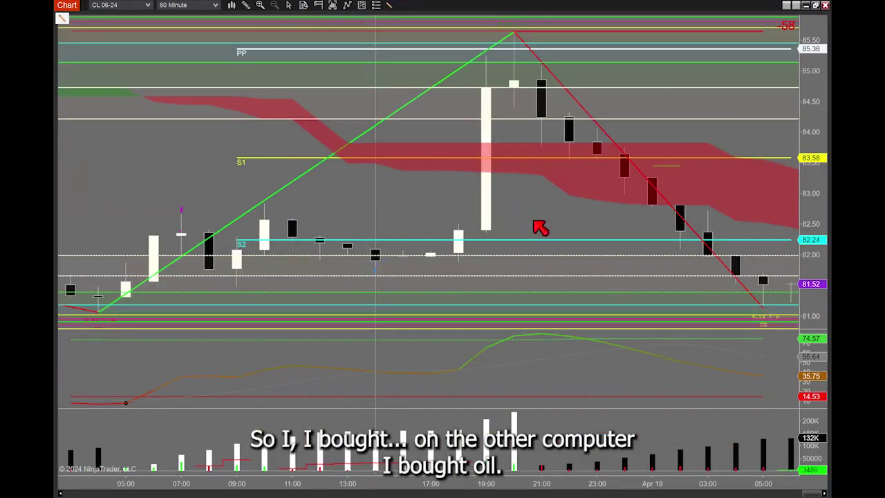
scroll(581, 222, down, 1)
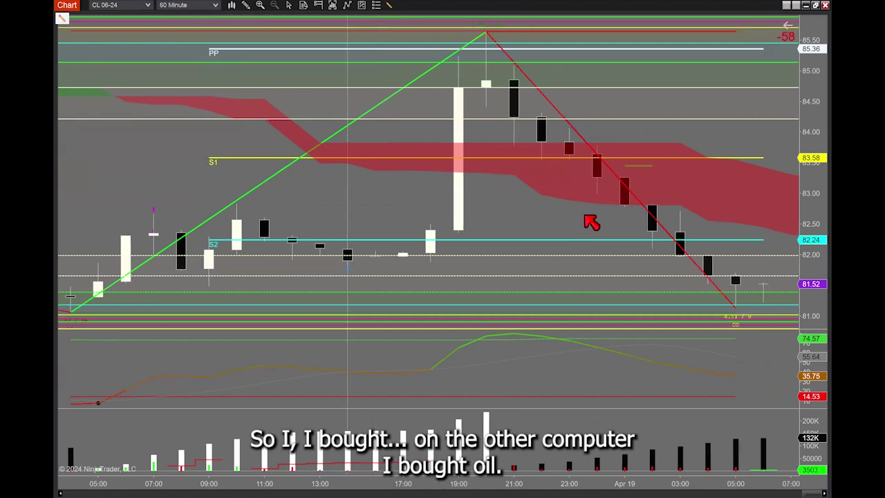
scroll(546, 225, down, 1)
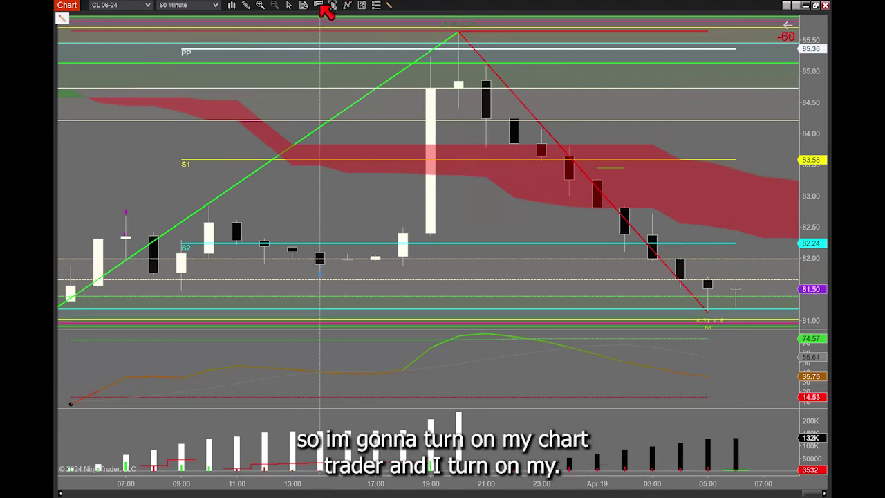
click(321, 7)
click(282, 31)
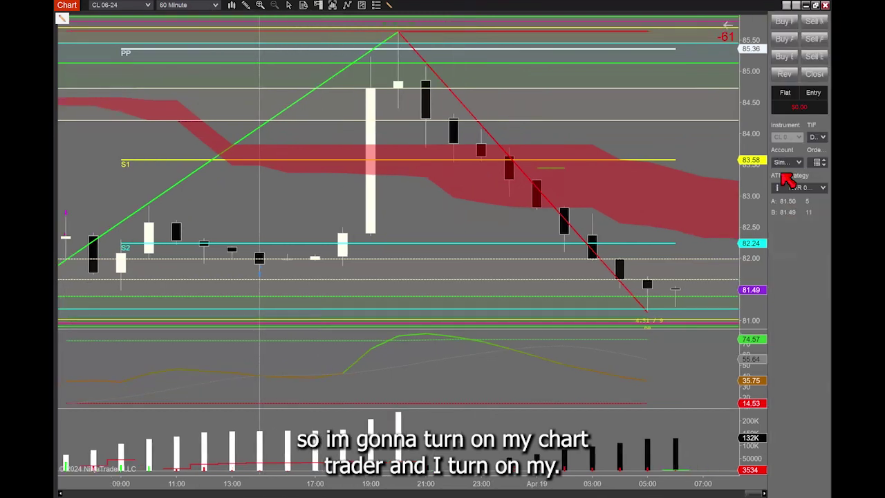
- Select the ATM strategy RVR 07 Stop 20 Target 80 RB and buy one CL contract at the bid
click(819, 188)
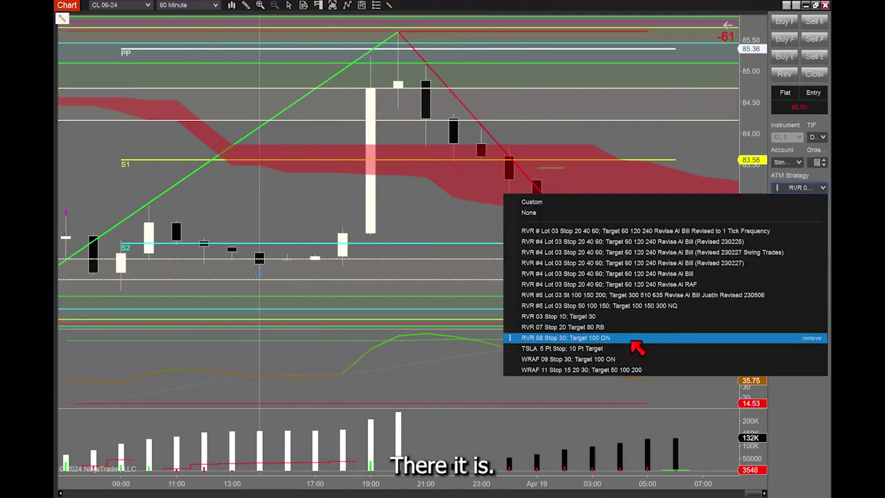
click(644, 316)
click(784, 58)
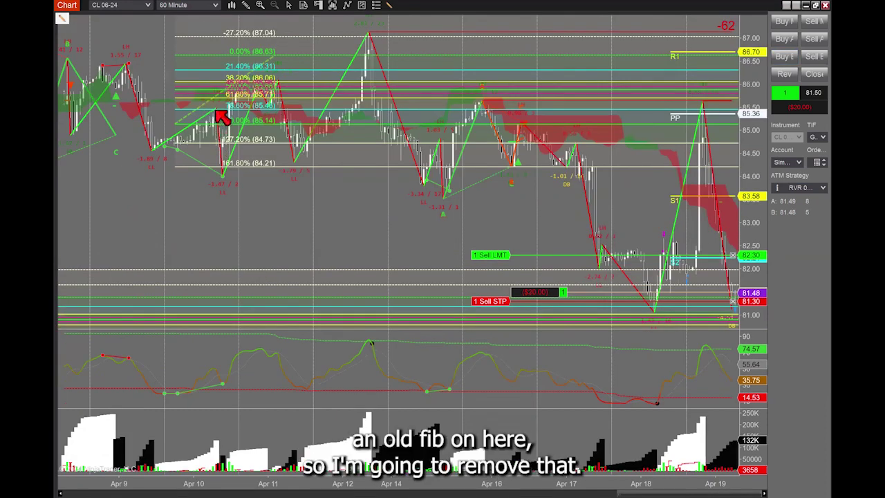
- Delete both outdated Fibonacci retracements from the CL chart and return it to the latest bars with automatic price scaling
click(240, 148)
key(Delete)
drag(198, 488, 239, 482)
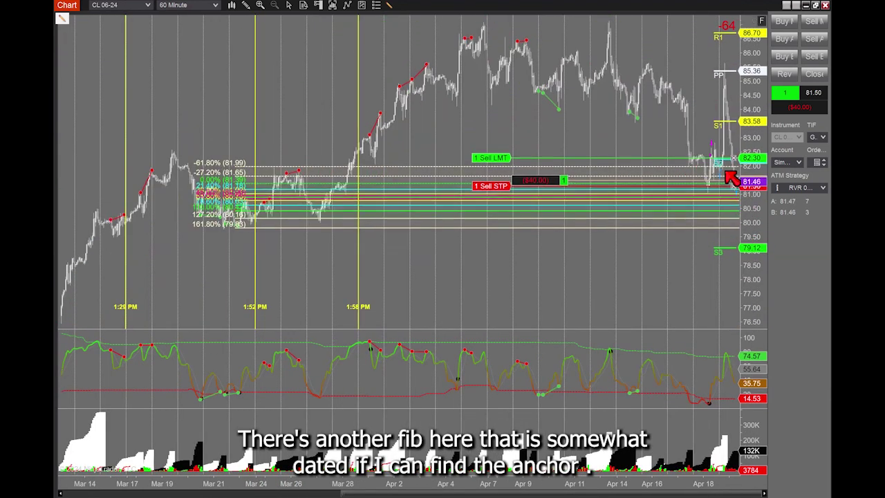
drag(747, 173, 747, 131)
drag(661, 484, 525, 484)
click(289, 256)
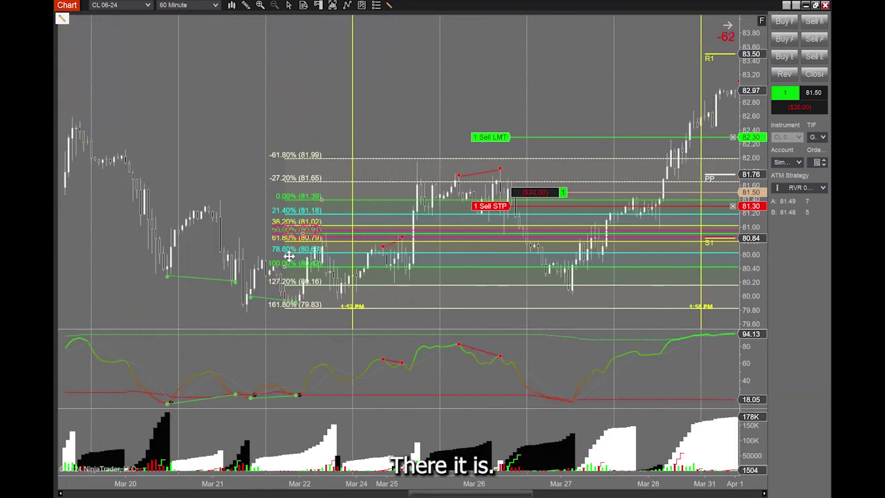
key(Delete)
click(728, 25)
click(762, 21)
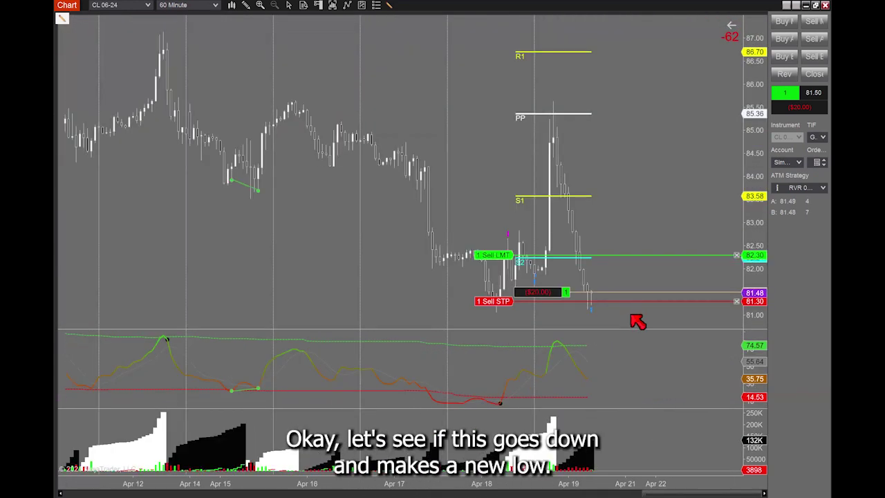
- Lower the long CL position's stop order to 81.05, under the previous day's low
drag(621, 311, 597, 315)
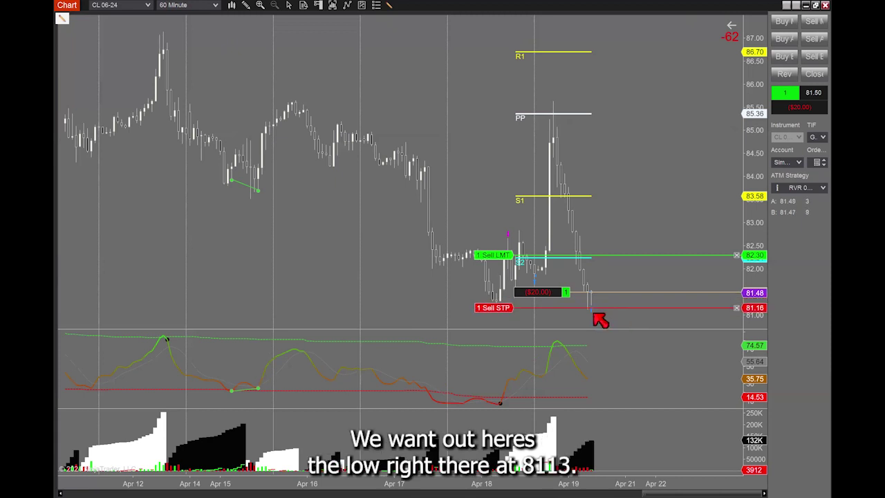
middle_click(586, 314)
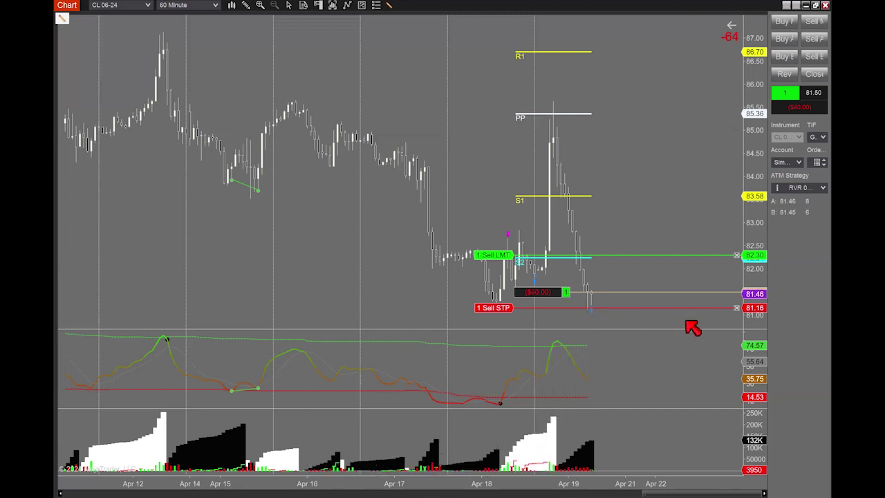
drag(648, 309, 647, 310)
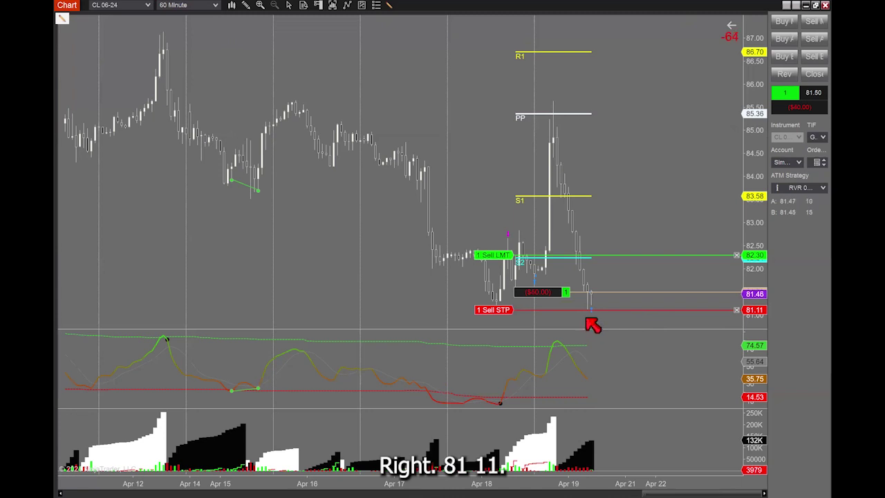
drag(748, 280, 744, 246)
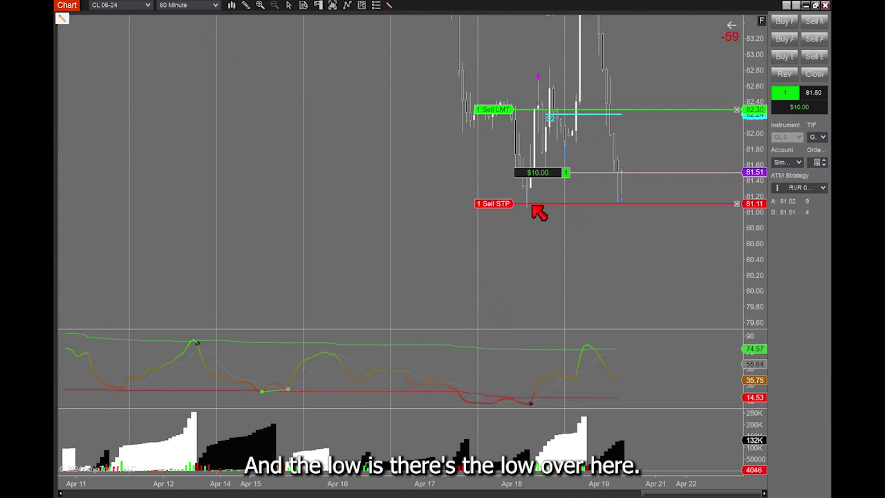
drag(532, 206, 538, 211)
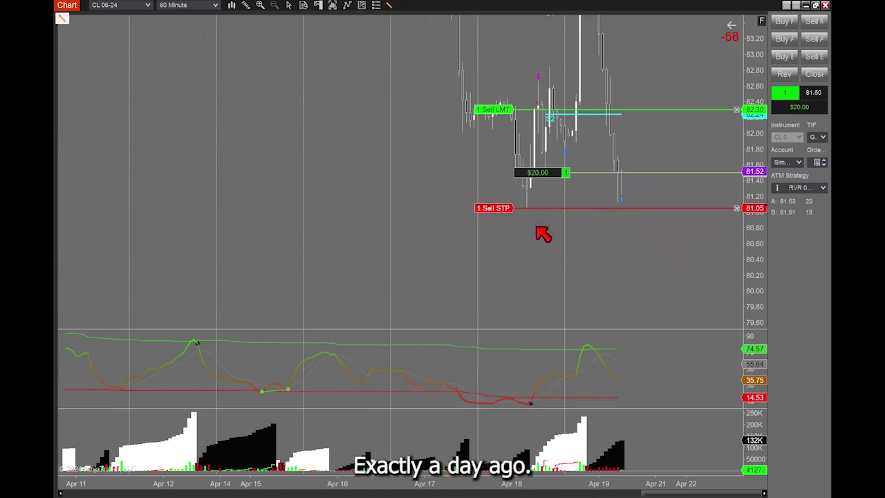
- Switch Chart Trader to the other trading account and buy one CL contract with the same ATM strategy
drag(650, 484, 405, 484)
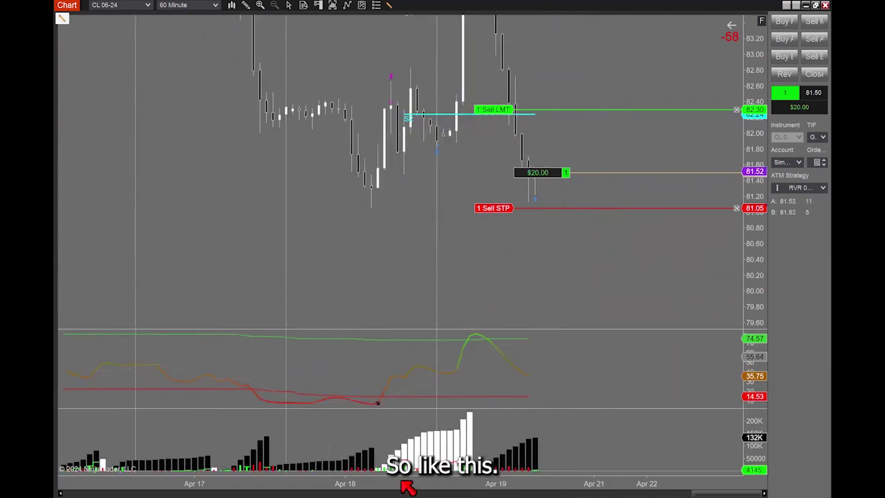
drag(754, 64, 755, 126)
click(801, 163)
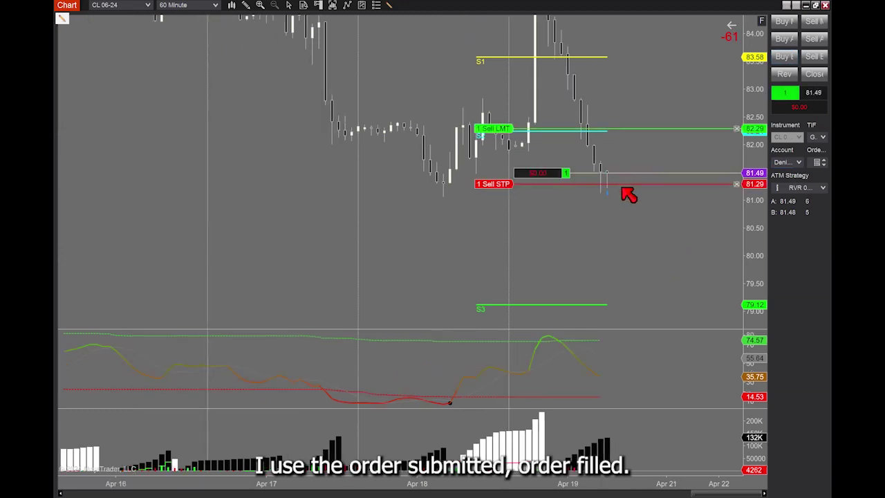
- Move the stop order of the second account's CL position to 81.35, then lower it to 81.11
drag(634, 185, 636, 184)
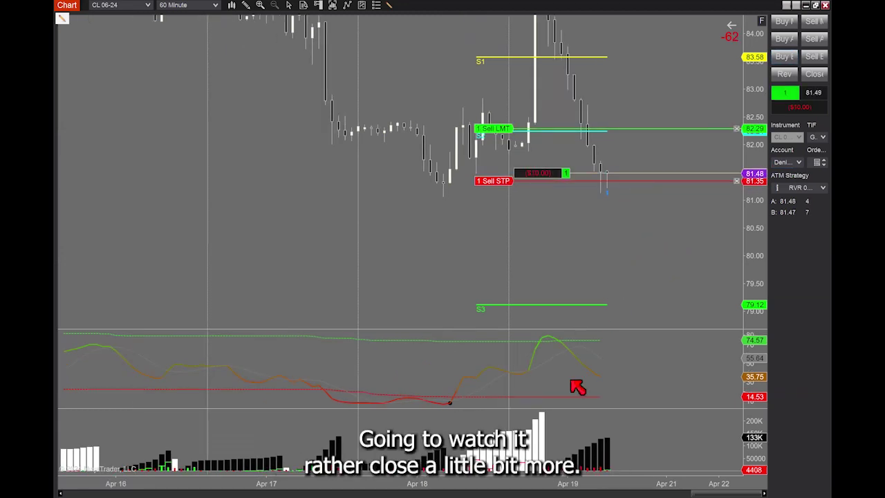
drag(543, 479, 507, 479)
mouse_move(639, 184)
mouse_down()
mouse_move(639, 199)
mouse_move(626, 193)
mouse_up()
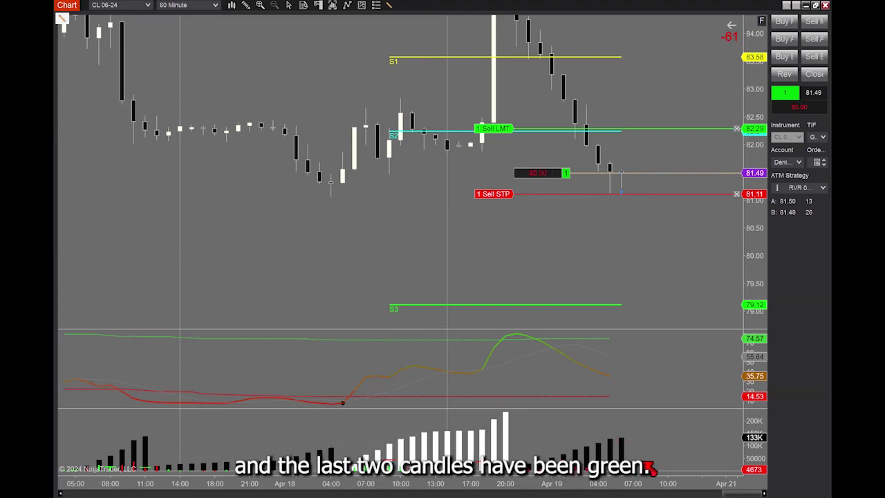
- Enlarge the volume panel and add the swing indicator that previews ABCD patterns to the CL chart
drag(685, 407, 673, 263)
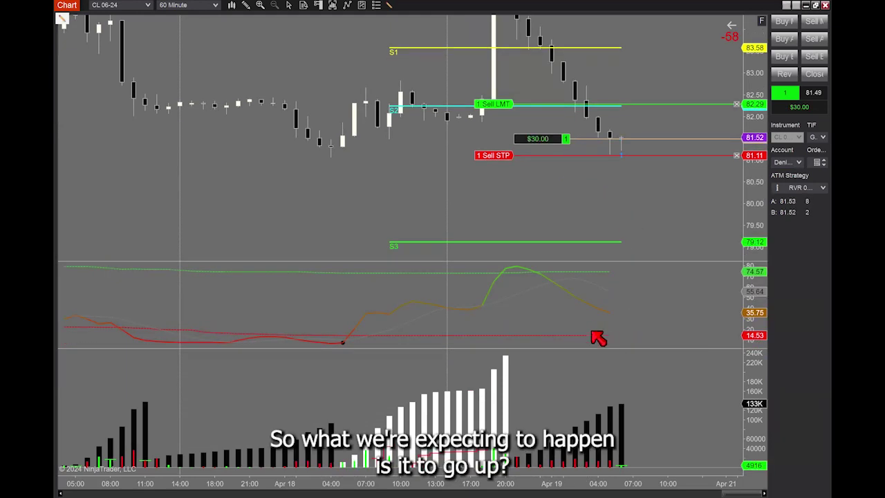
right_click(204, 173)
click(204, 173)
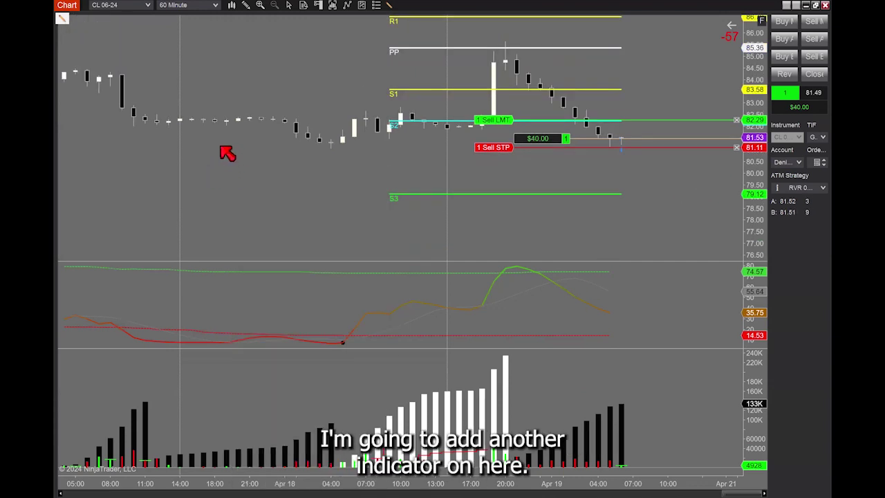
right_click(222, 148)
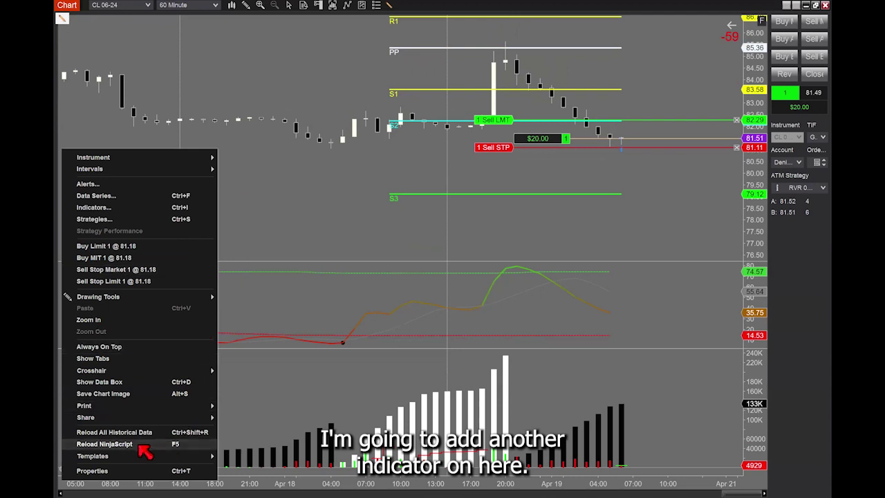
click(108, 209)
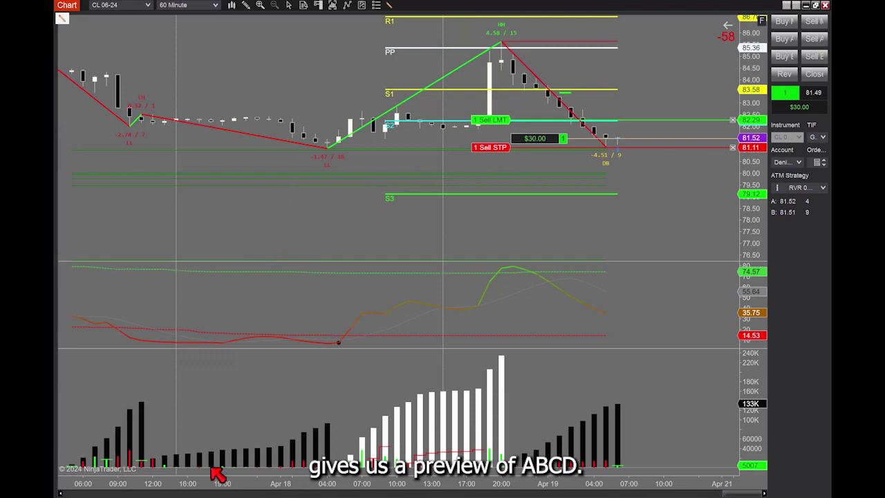
- Draw a red arrow on the CL chart rising from the latest swing low at 81.05 to about 85.00
drag(196, 488, 238, 429)
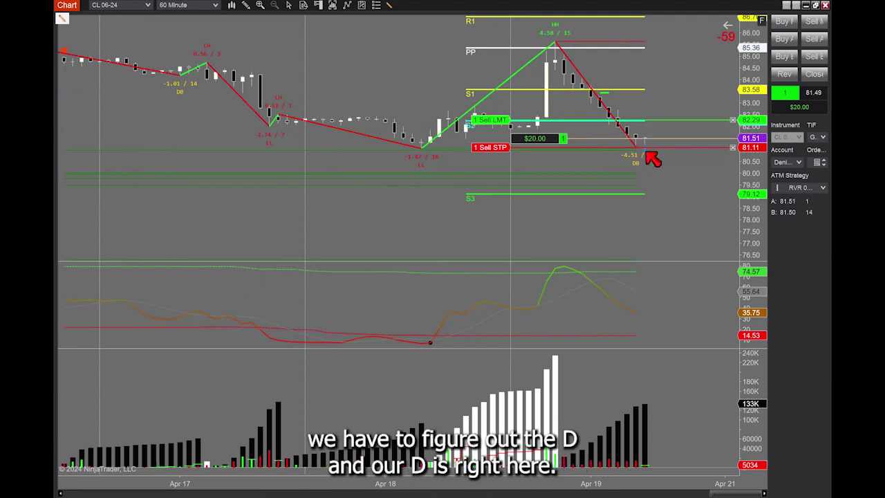
drag(444, 238, 292, 287)
drag(722, 180, 629, 210)
scroll(629, 211, down, 5)
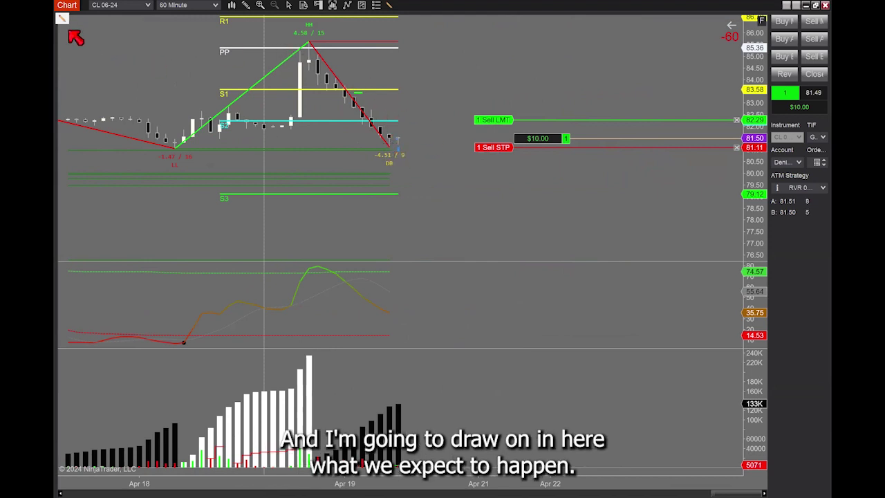
click(61, 18)
click(204, 19)
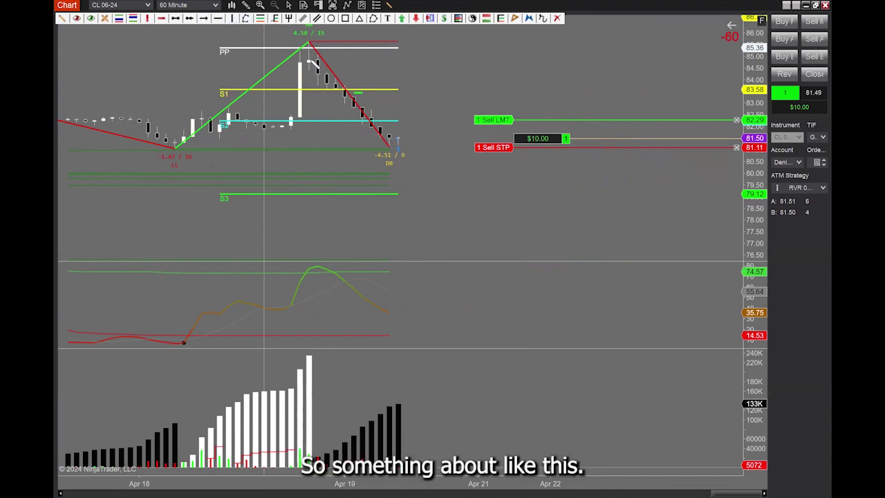
drag(362, 108, 414, 119)
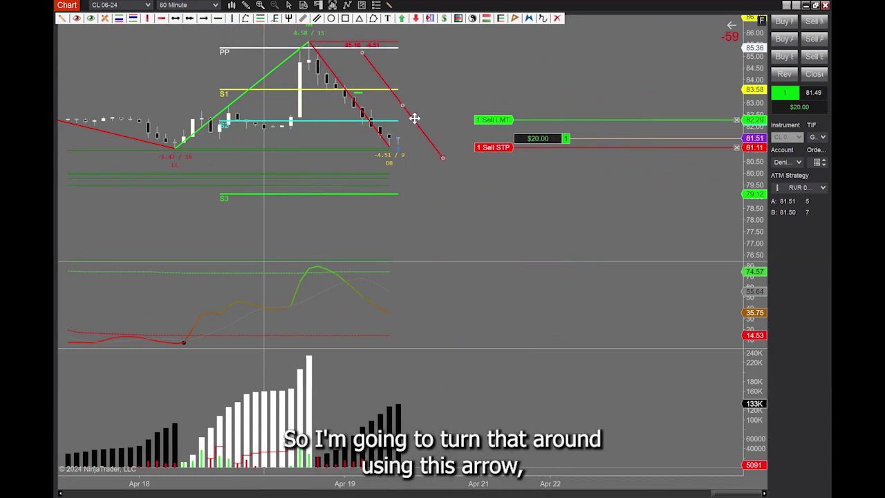
click(206, 20)
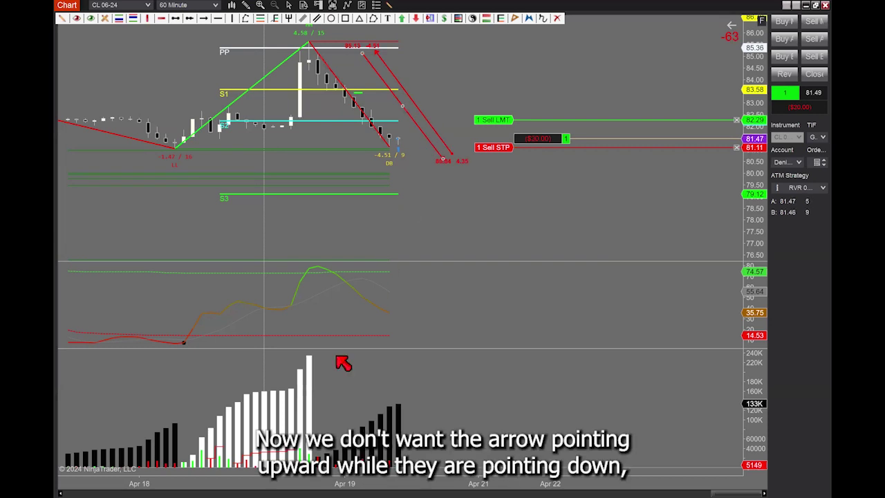
click(337, 358)
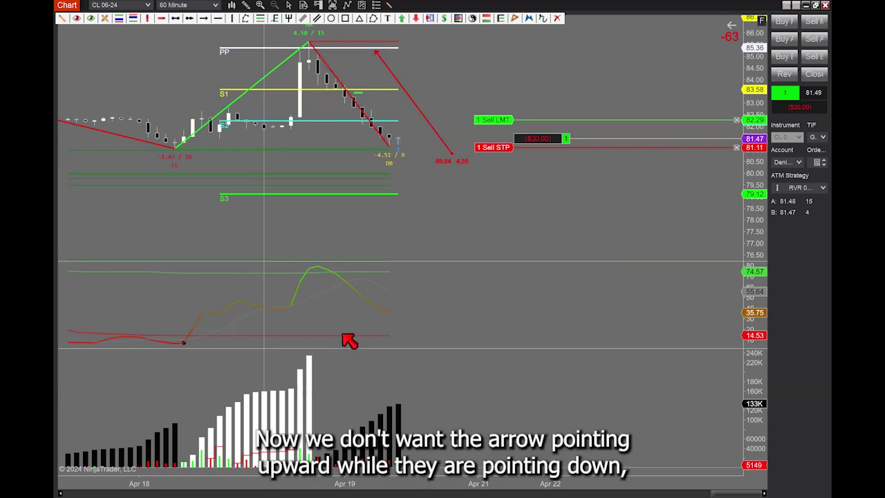
mouse_move(377, 51)
mouse_down()
mouse_move(509, 44)
mouse_move(527, 60)
mouse_move(510, 83)
mouse_move(474, 87)
mouse_move(461, 78)
mouse_up()
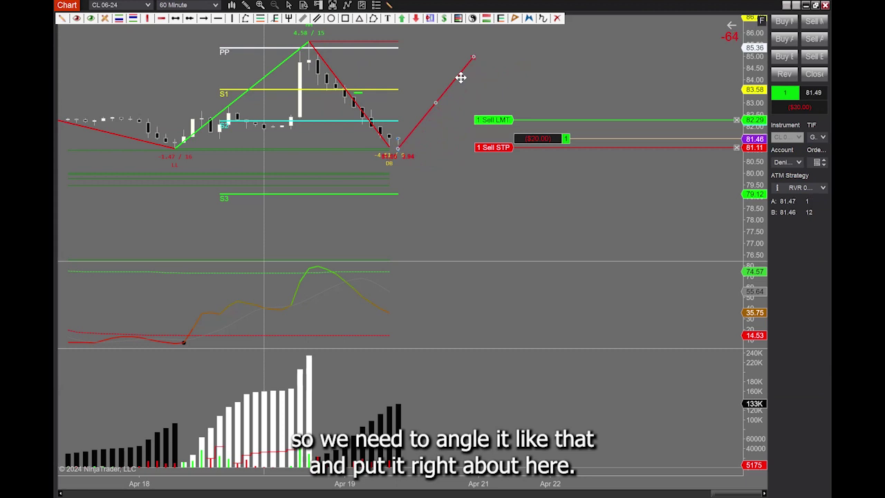
click(512, 75)
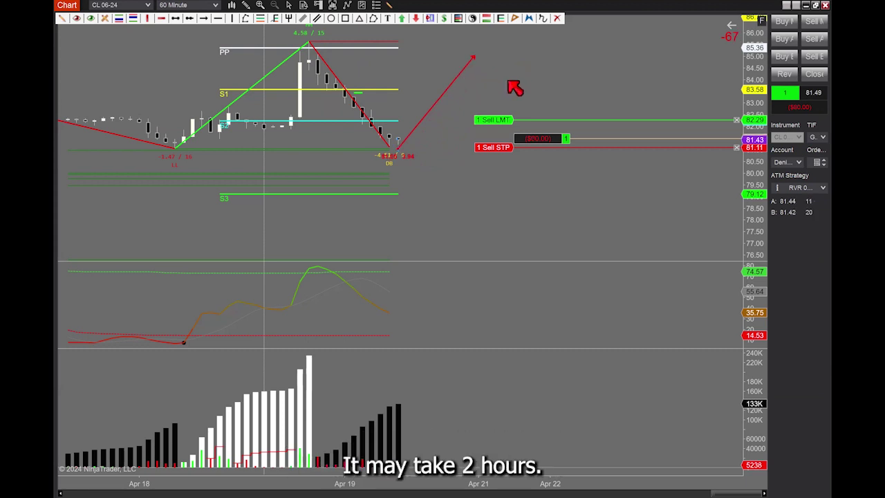
- Add the bar timer to the 60-minute CL chart to show the time remaining in the current candle
right_click(442, 183)
key(Escape)
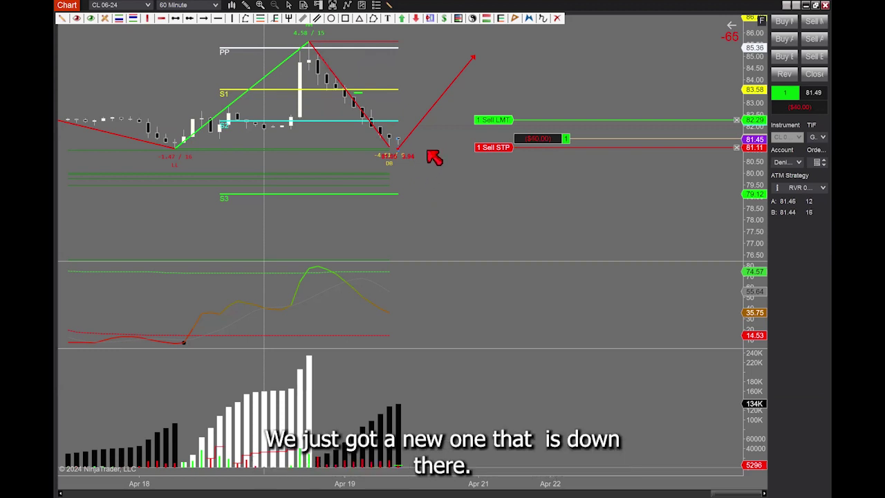
drag(626, 487, 607, 476)
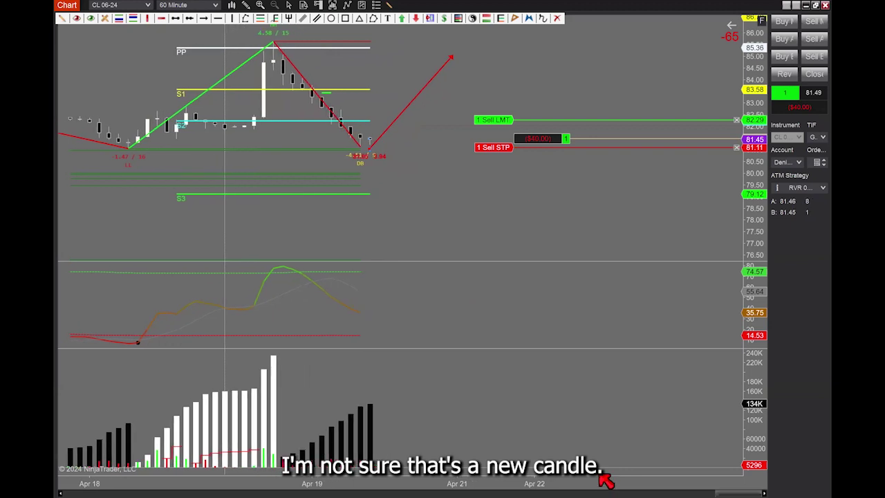
right_click(443, 149)
click(366, 209)
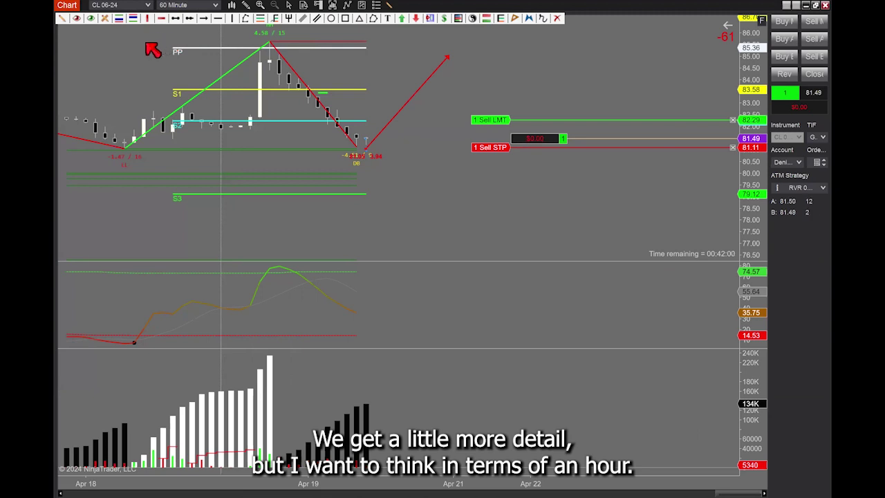
- Switch the CL chart to the 15 Minute interval and stretch its price scale
click(218, 7)
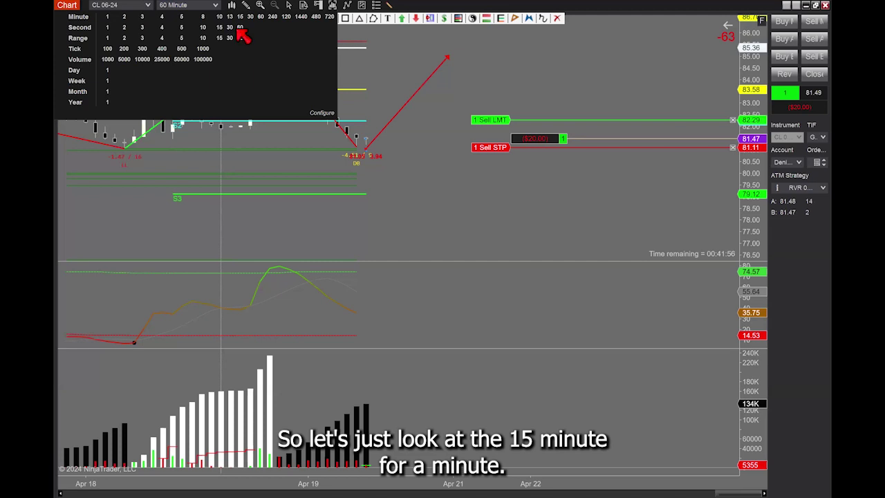
click(240, 18)
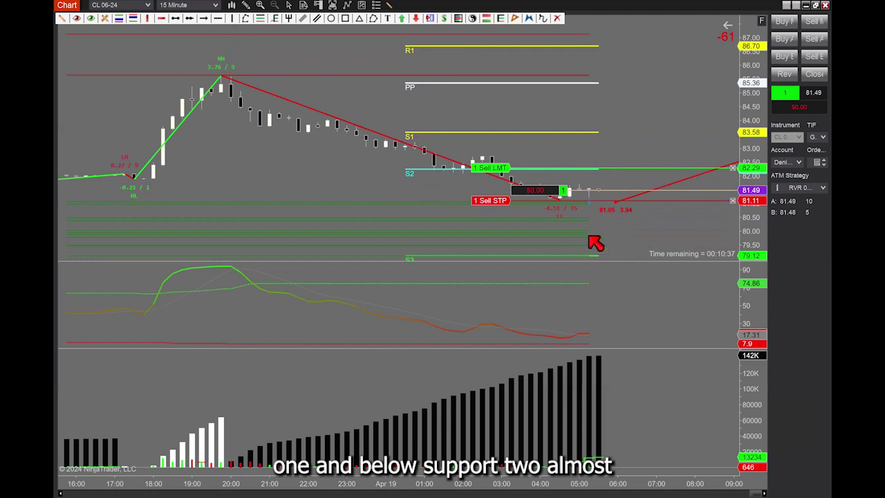
mouse_move(756, 217)
mouse_down()
mouse_move(757, 230)
mouse_move(751, 224)
mouse_up()
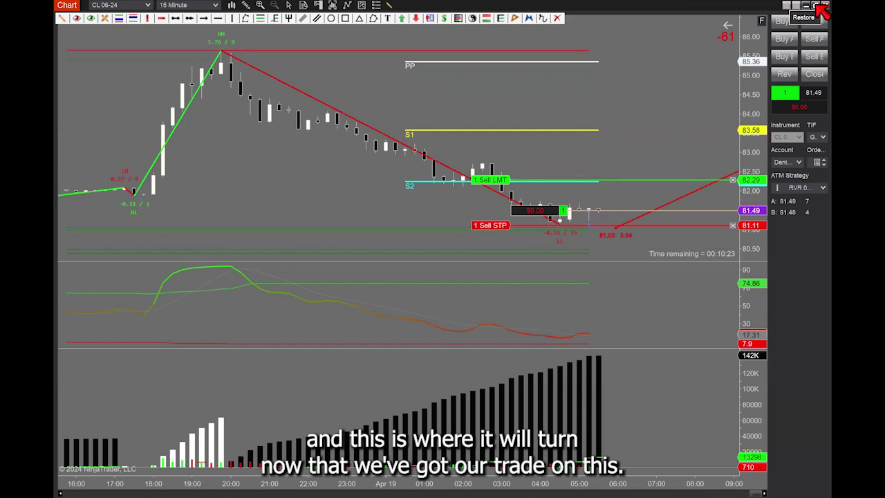
- Restore the CL chart to its tile among the other charts and reduce the height of the YM chart window
click(819, 6)
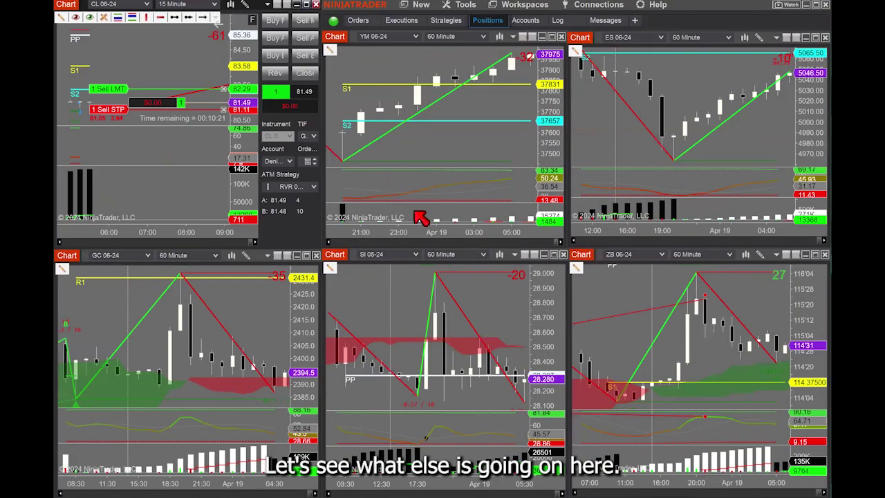
click(446, 159)
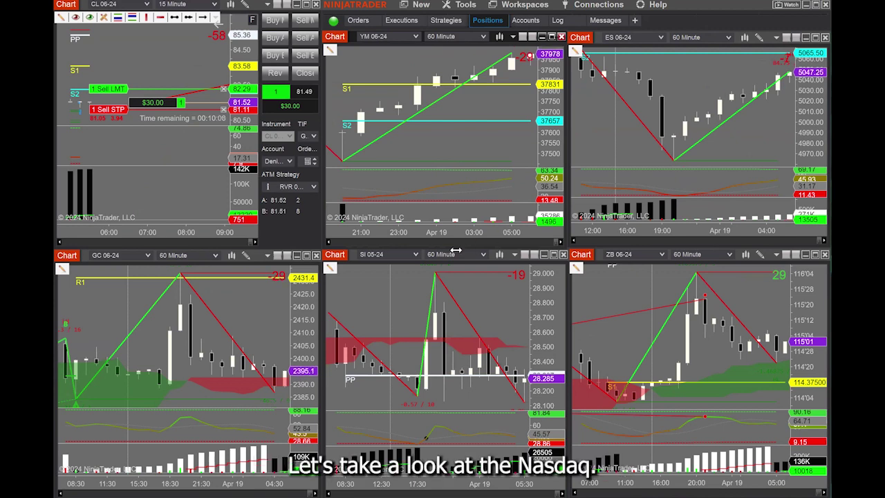
drag(437, 248, 440, 236)
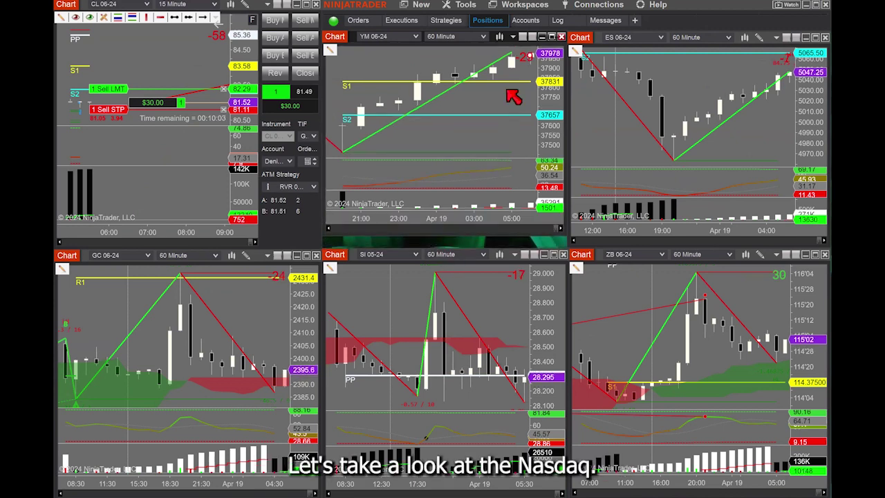
- Create a new chart for NQ 06-24 and place its window over the YM chart
click(421, 4)
click(407, 96)
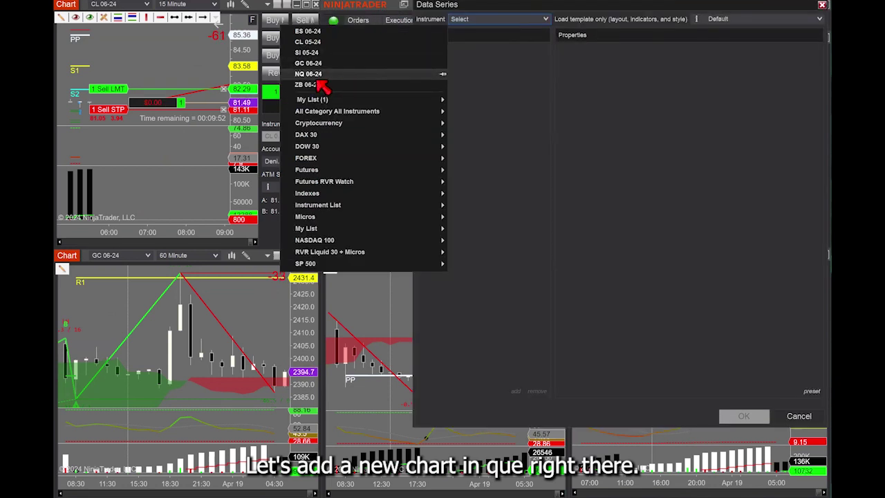
click(318, 74)
key(Return)
drag(196, 119, 350, 51)
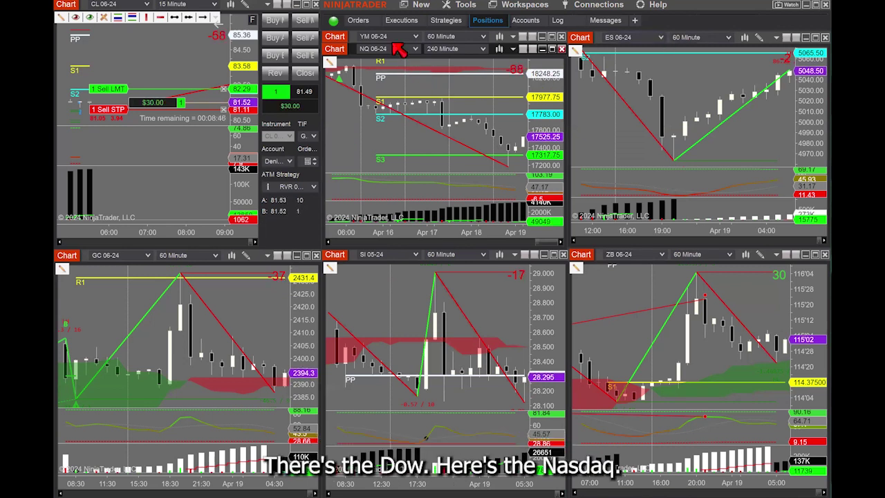
- Compare the YM and NQ charts by bringing each to the front, and compress the GC chart's price scale
click(354, 41)
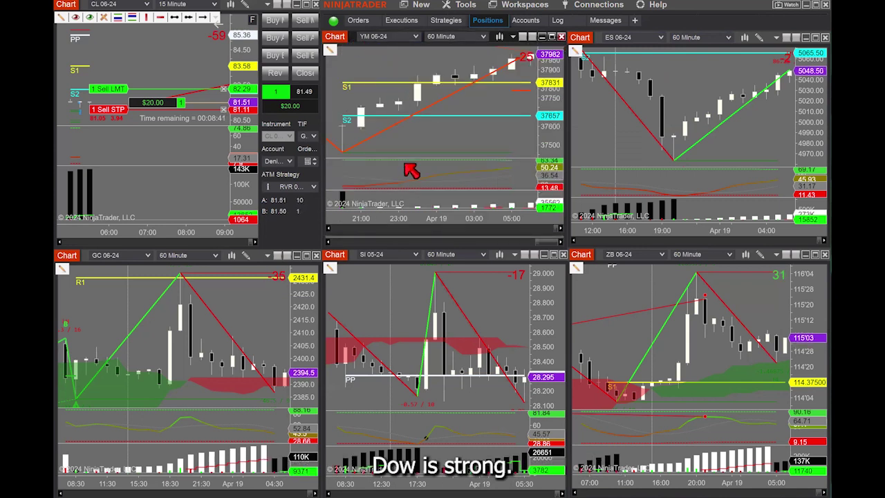
click(427, 237)
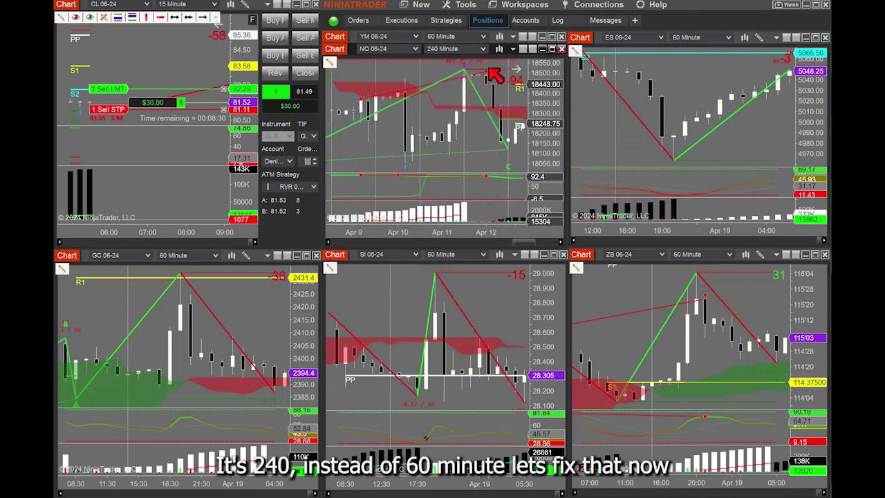
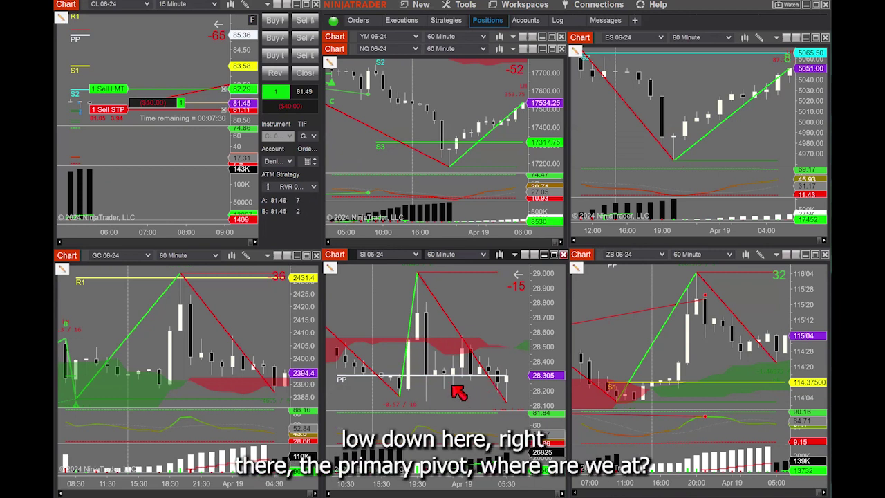
drag(303, 301, 303, 328)
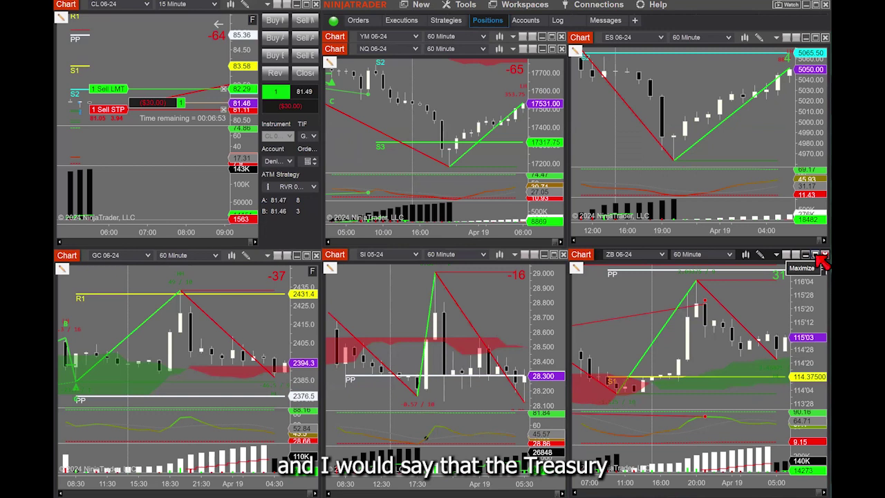
- Draw an ABCD pattern on the maximized ZB chart with A at 114'02, B near the 116'04 high and C at the 114'23 low
click(814, 255)
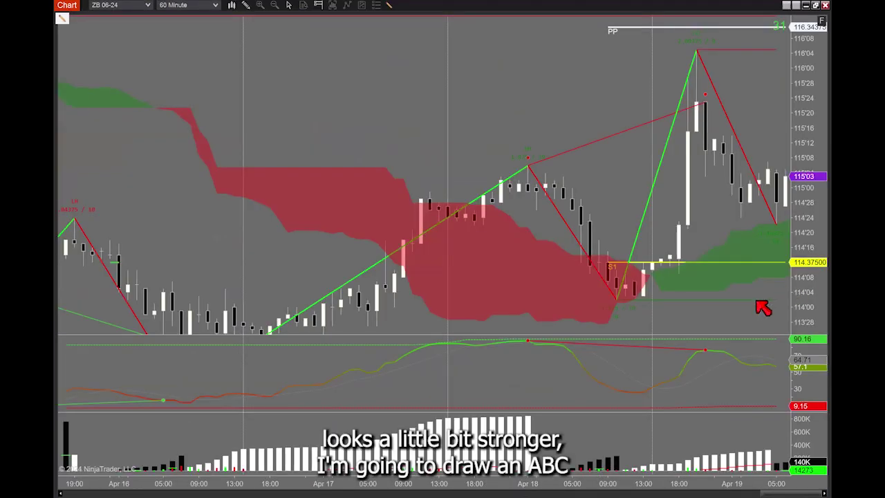
drag(744, 300, 494, 209)
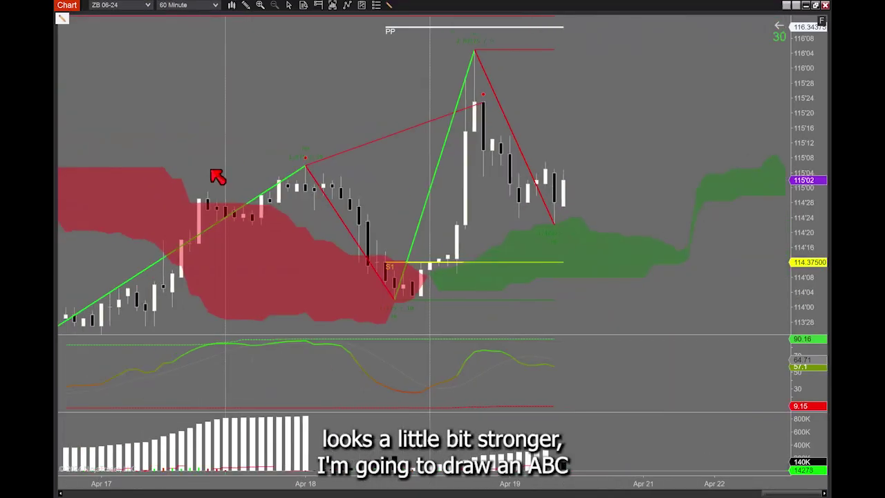
click(63, 18)
click(360, 18)
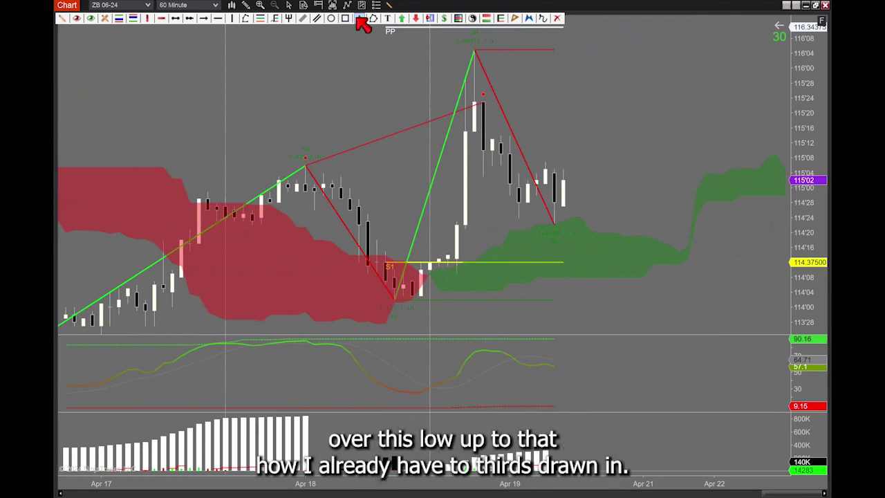
click(393, 299)
click(405, 265)
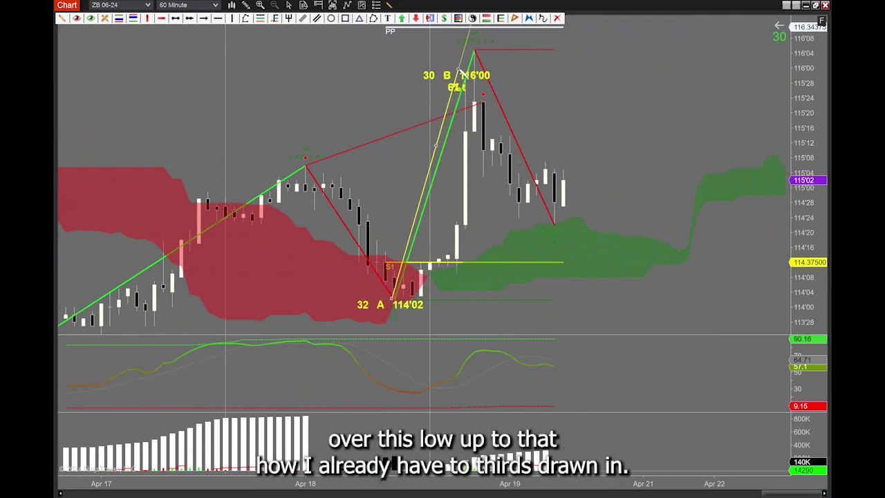
drag(479, 54, 476, 56)
click(554, 223)
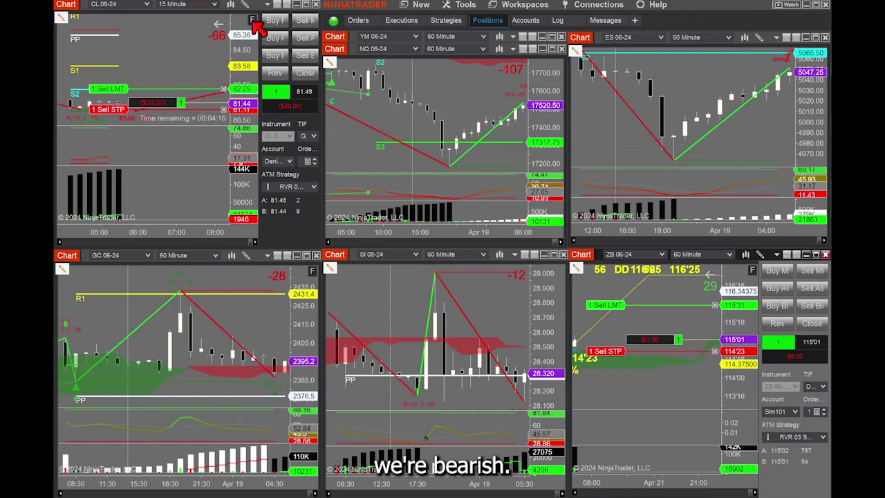
- Mark the recent double-top high on the maximized 15-minute CL chart with a horizontal line at 87.12
click(307, 5)
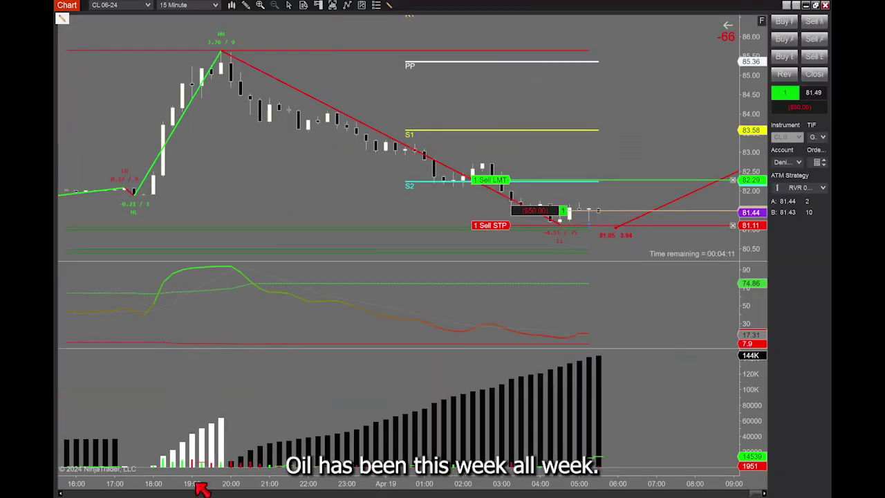
drag(287, 477, 104, 470)
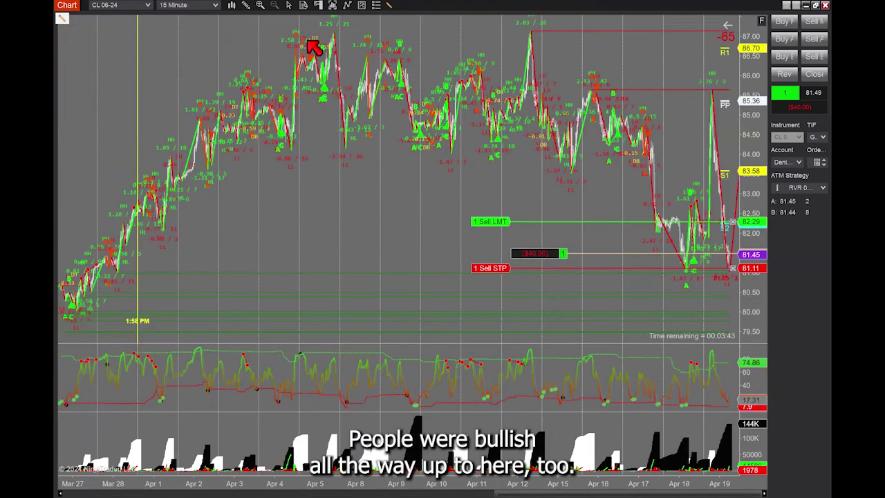
drag(304, 477, 245, 477)
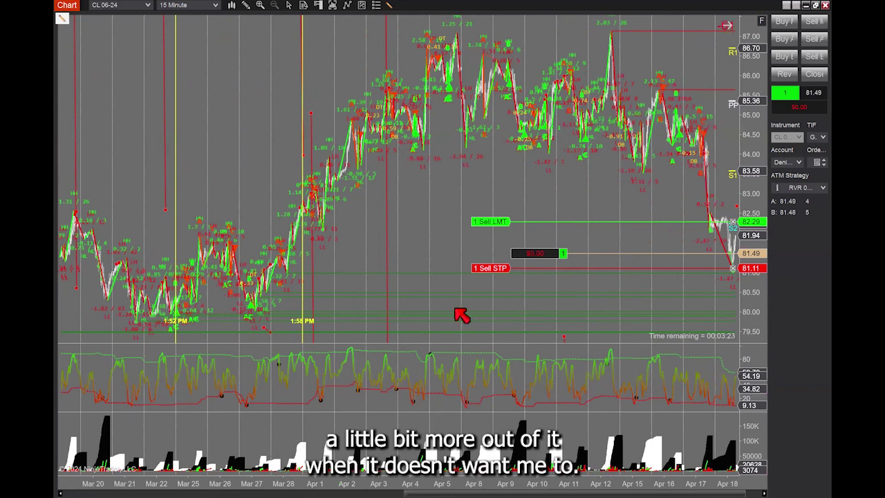
scroll(219, 322, up, 2)
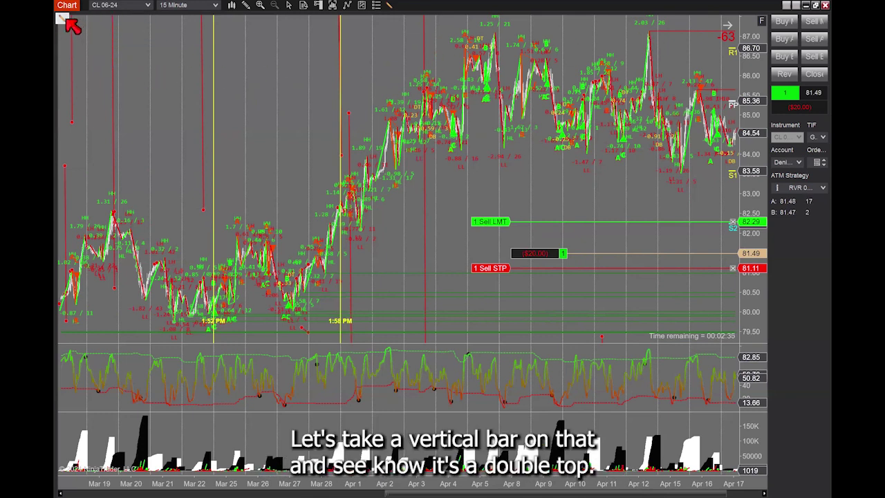
click(63, 19)
click(196, 31)
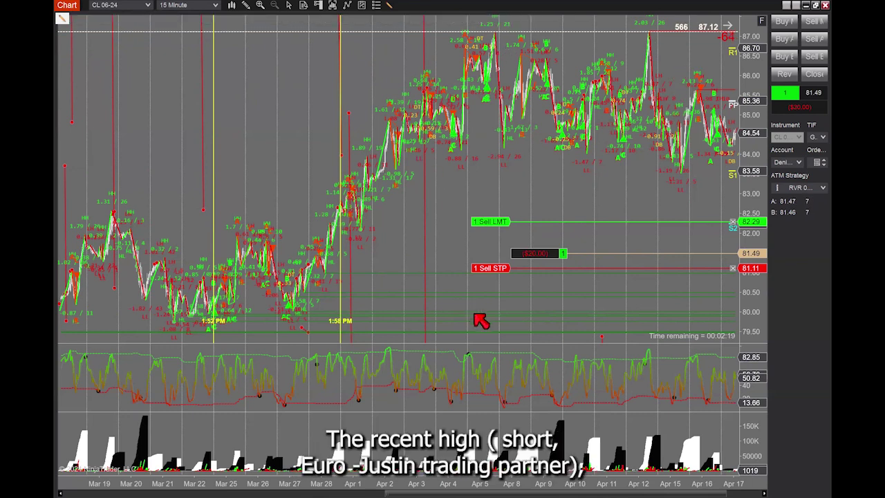
drag(132, 488, 158, 487)
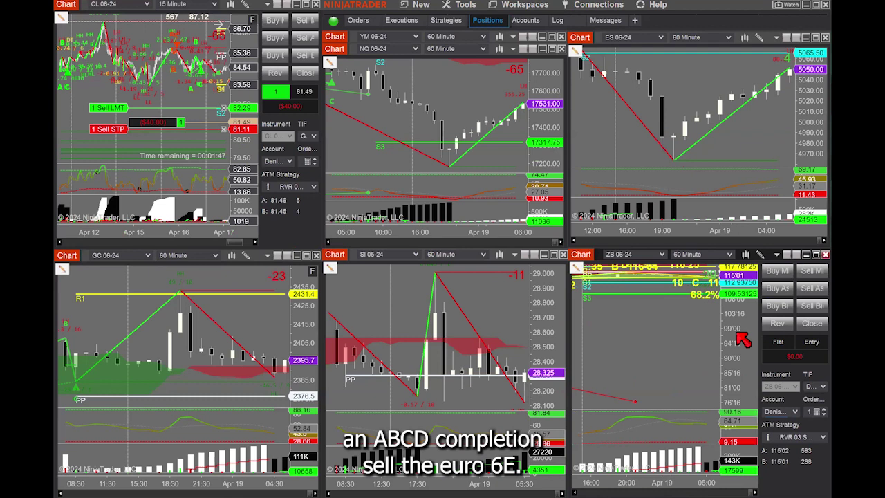
- Buy one 6E contract with the ATM strategy in the Sim101 account, and reverse the position to short
drag(737, 320, 747, 342)
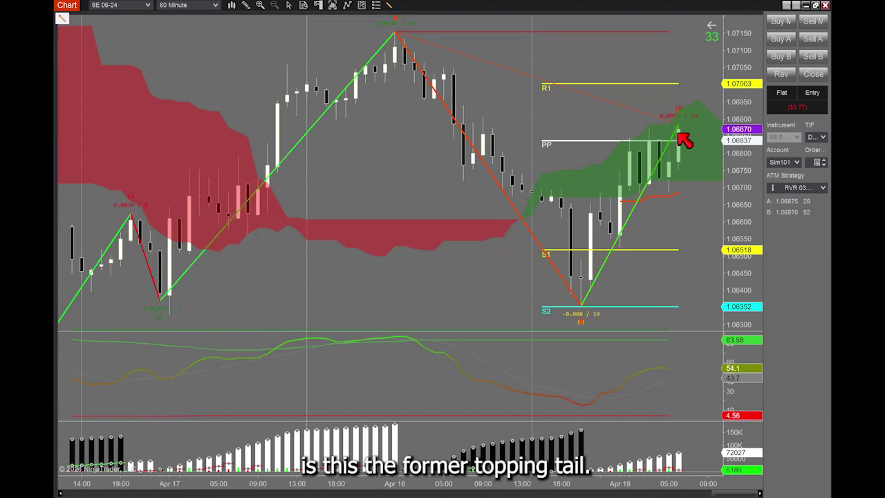
click(781, 57)
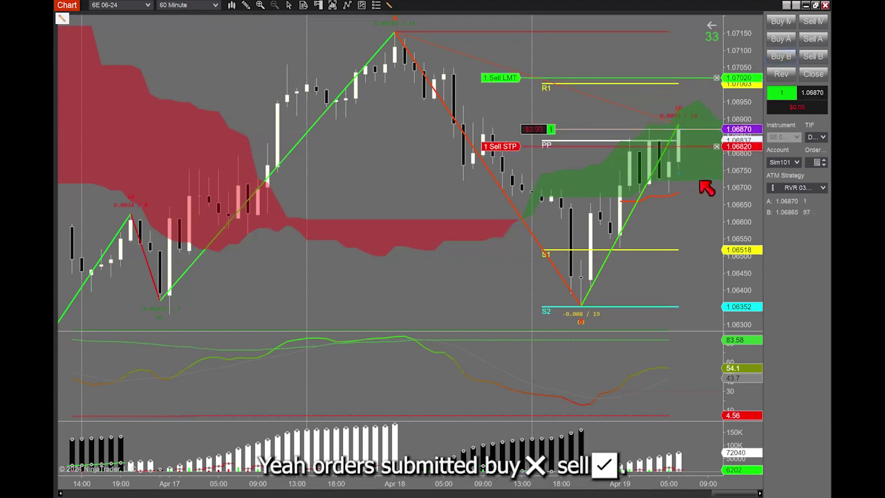
click(786, 74)
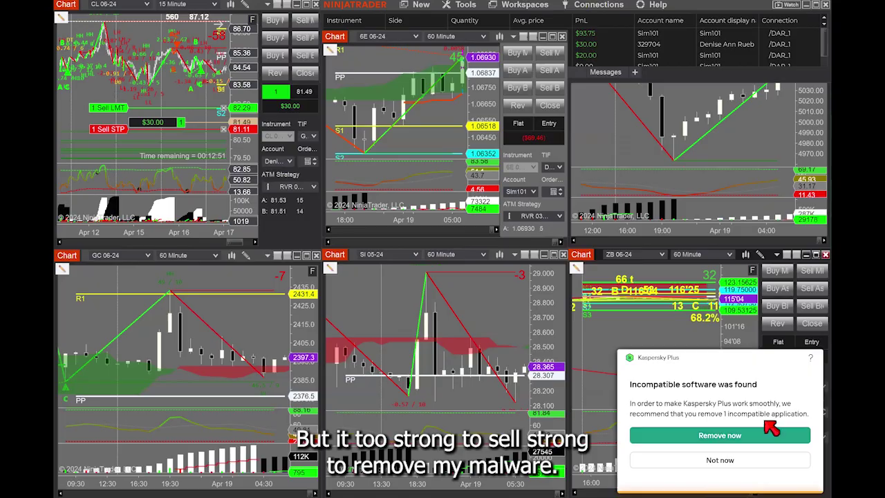
- Postpone the removal of incompatible software offered in the Kaspersky Plus notification
click(736, 467)
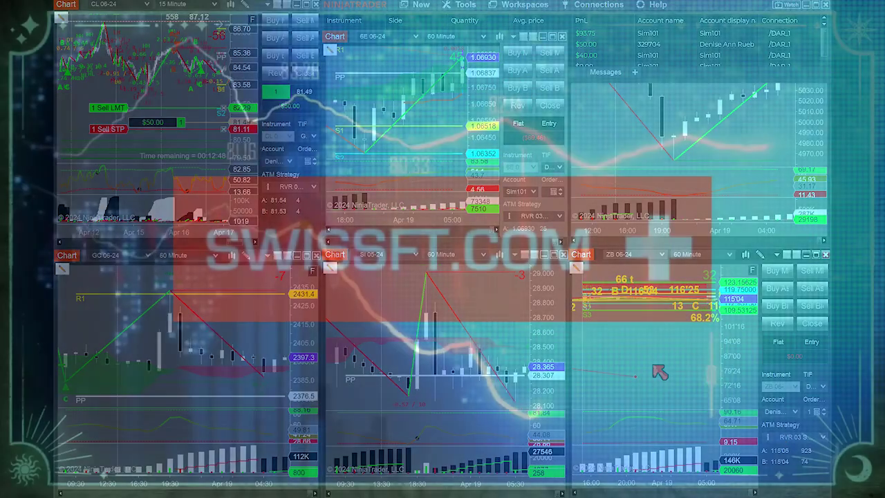